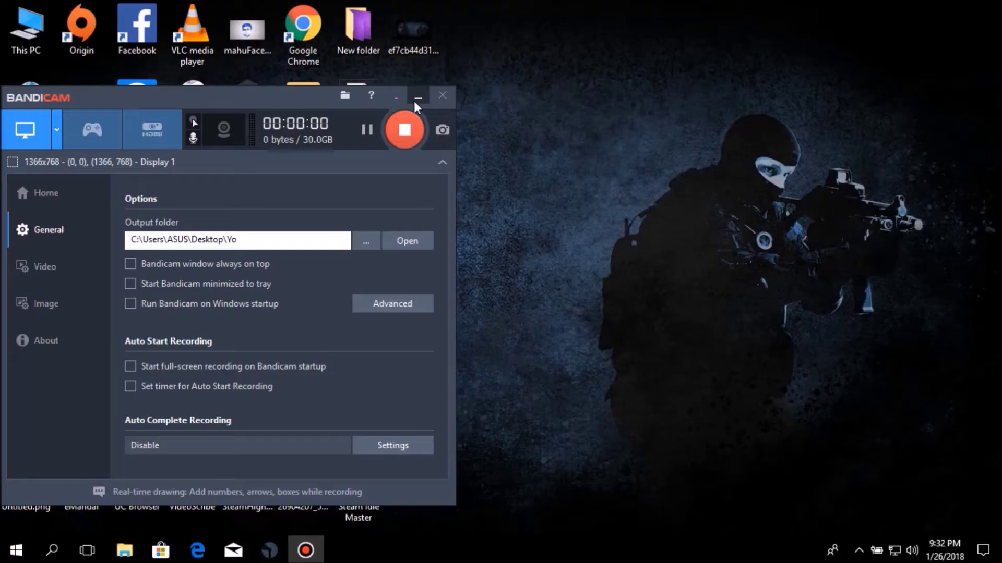
Minimize the Bandicam recorder window and refresh the desktop.
left_click(414, 99)
right_click(713, 102)
left_click(756, 145)
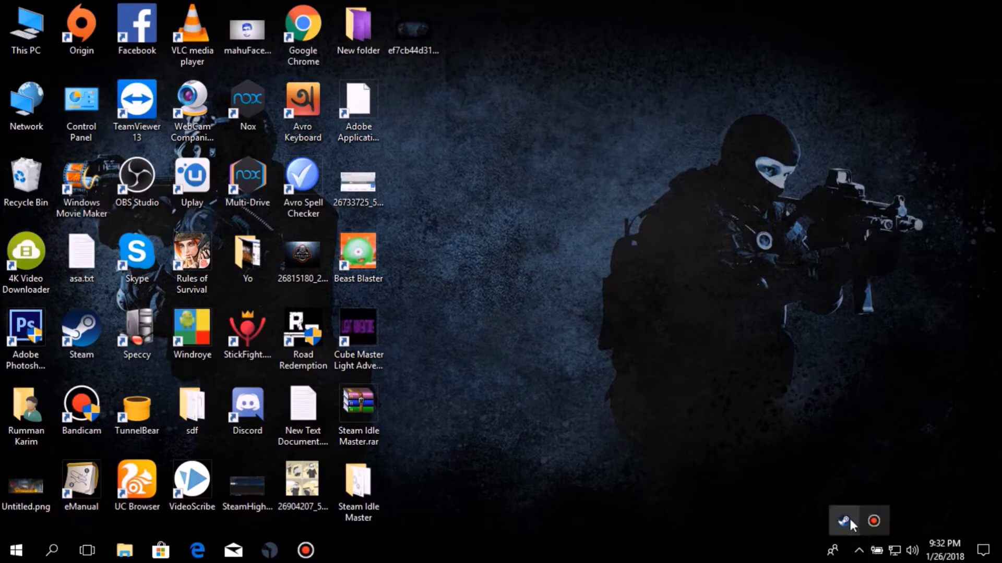
Open the already running Steam client, and return to the desktop.
left_click(845, 521)
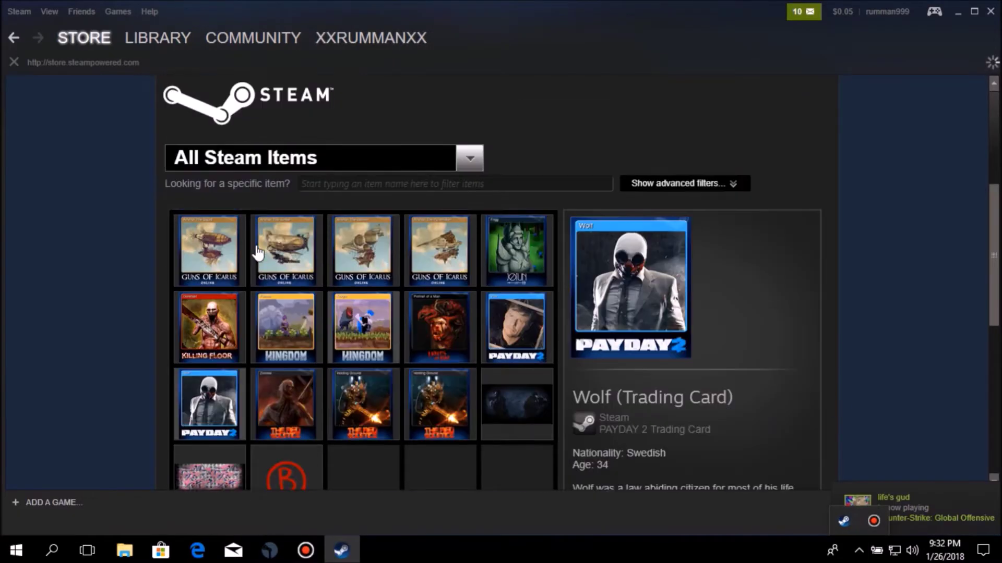
scroll(256, 253, "up", 2)
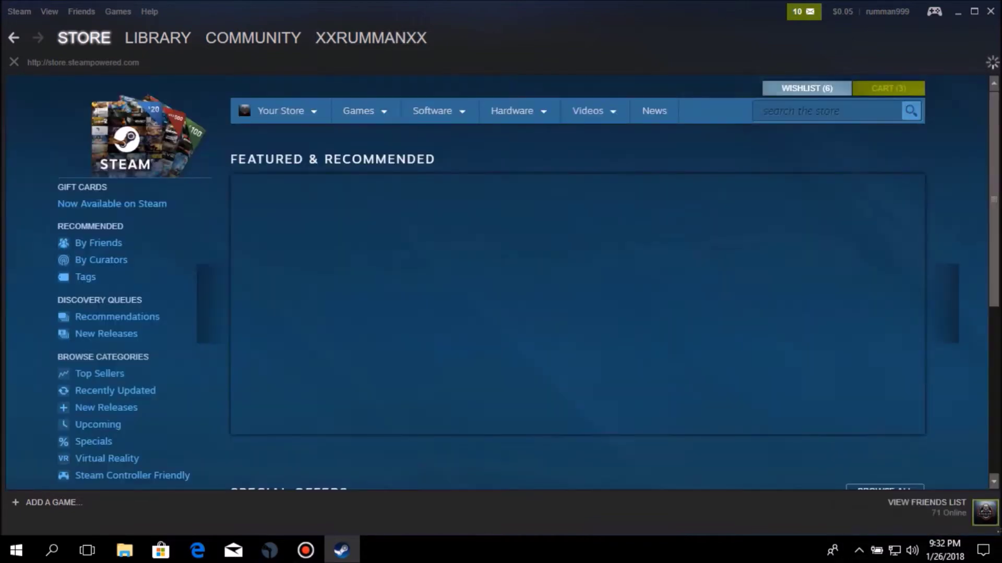
left_click(988, 554)
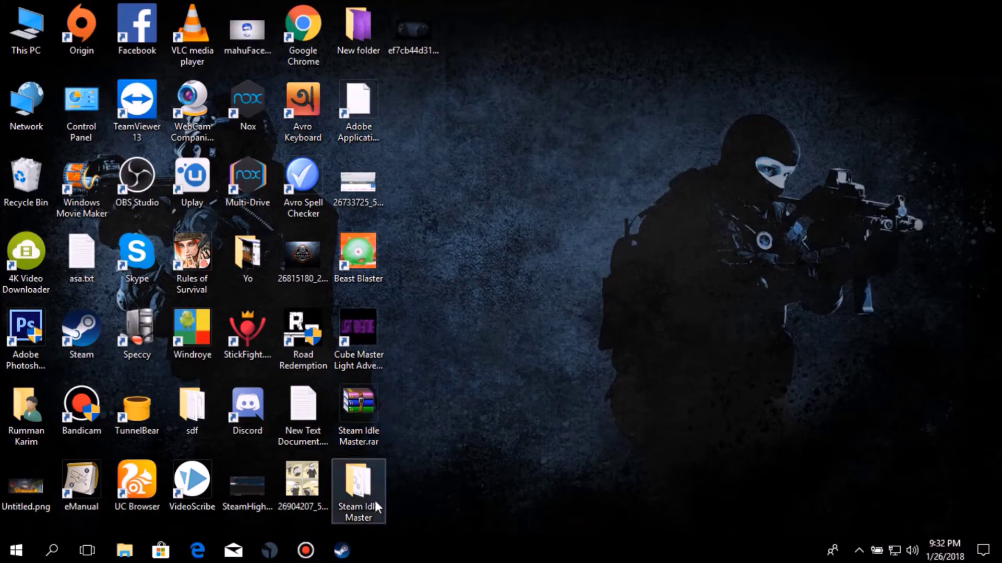
Bring the running Idle Master window up on the desktop.
mouse_move(269, 550)
left_click(280, 479)
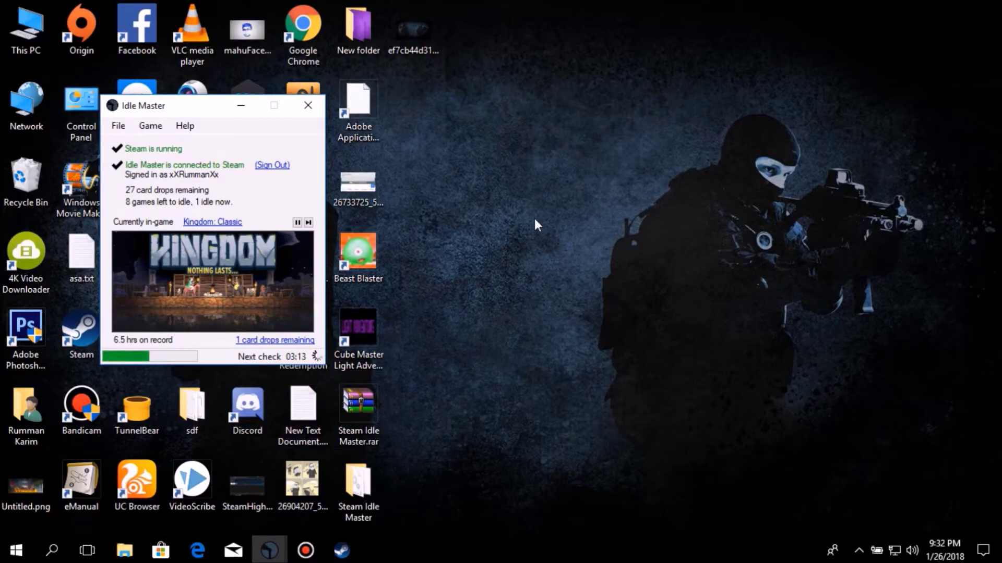
right_click(565, 121)
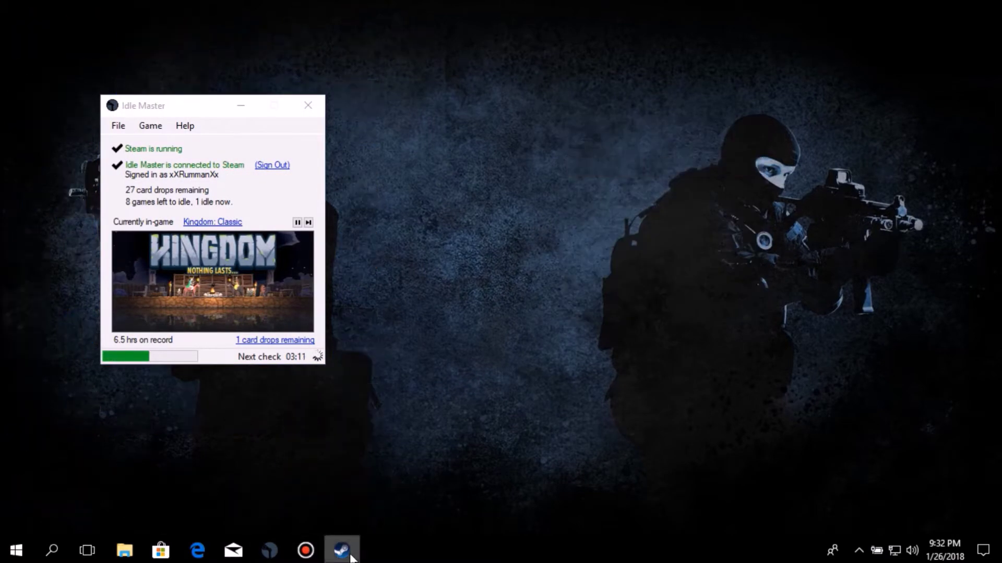
Switch to Steam and open the item inventory of the signed-in account.
left_click(341, 550)
mouse_move(389, 38)
left_click(364, 163)
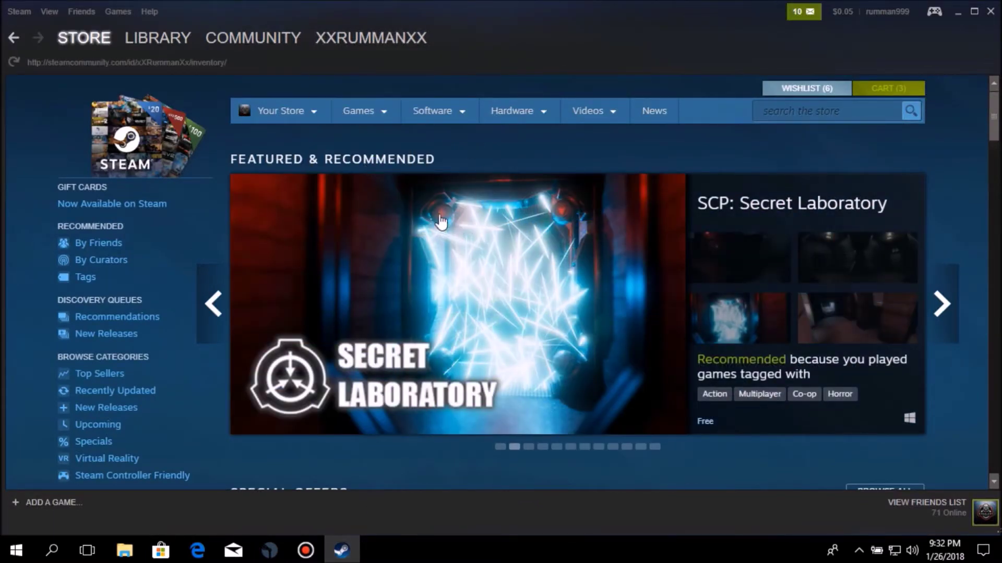
mouse_move(397, 259)
mouse_move(397, 39)
left_click(370, 158)
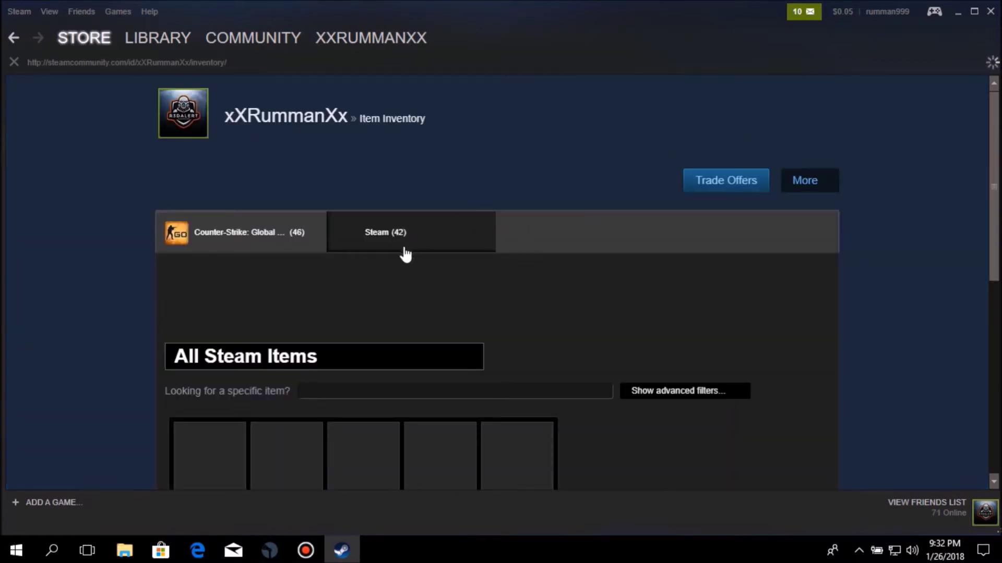
Examine the Steam items across both inventory pages, opening the details of a Kingdom card and The Red Solstice's Zombie card.
scroll(466, 250, "down", 7)
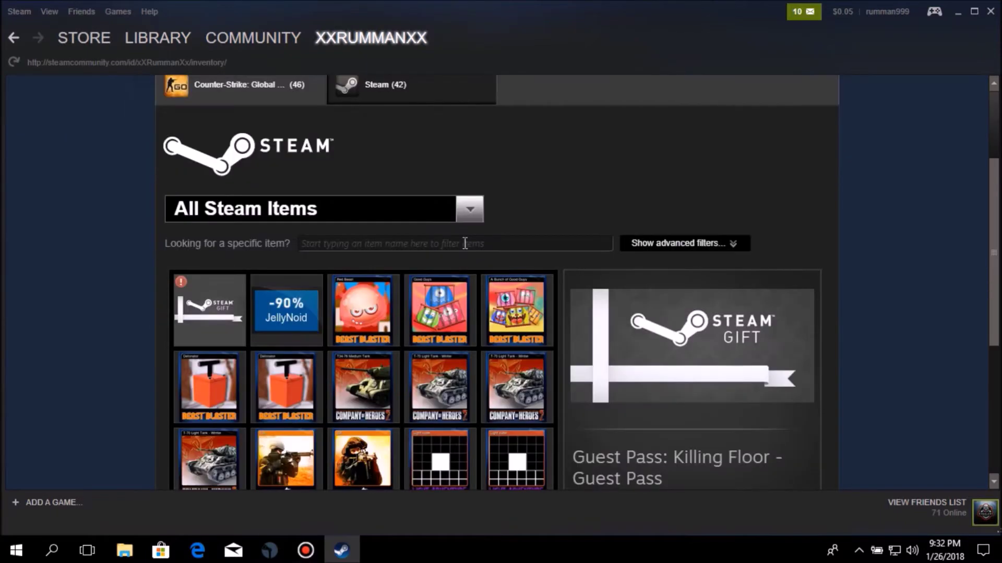
scroll(502, 338, "up", 5)
scroll(501, 338, "down", 5)
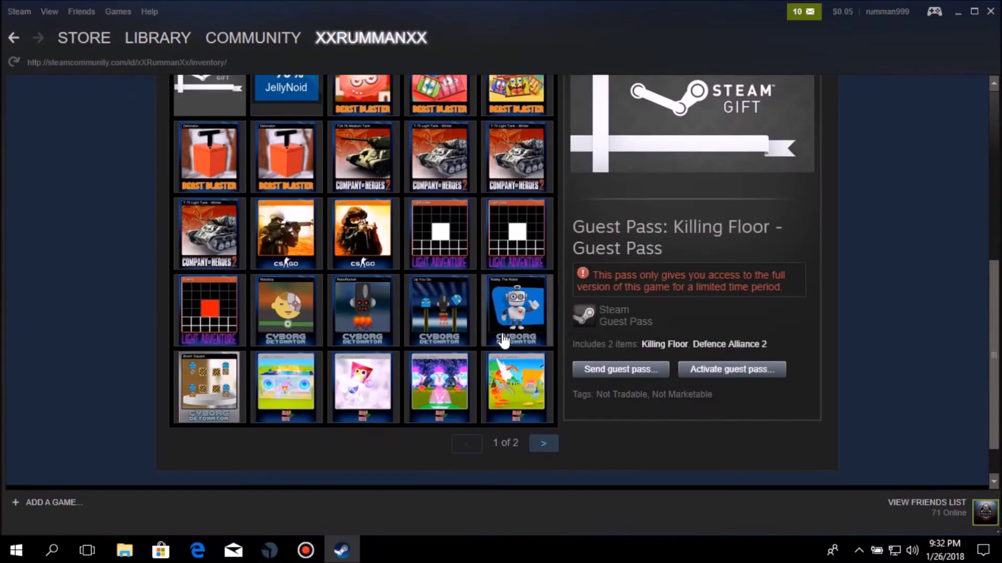
scroll(503, 365, "down", 2)
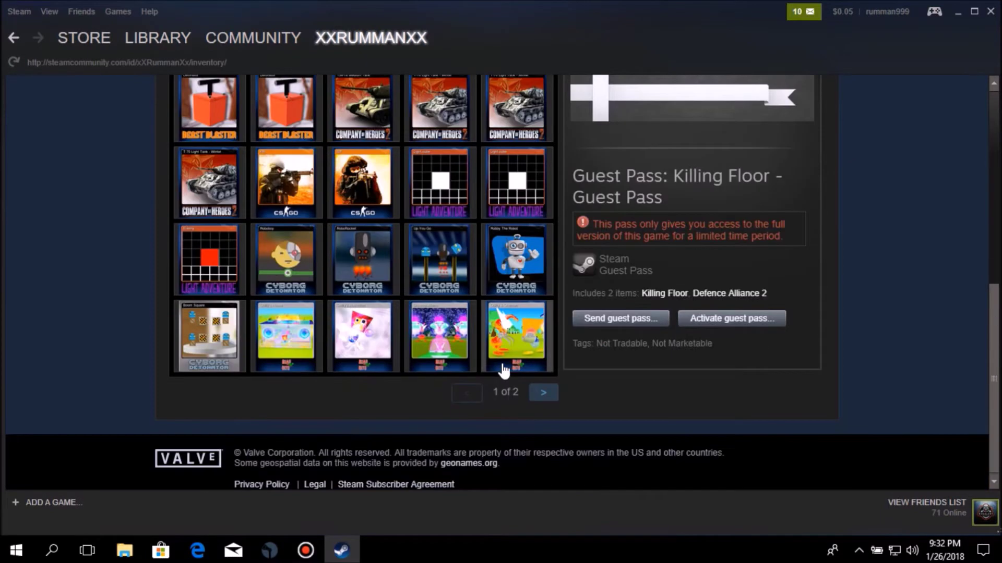
left_click(542, 397)
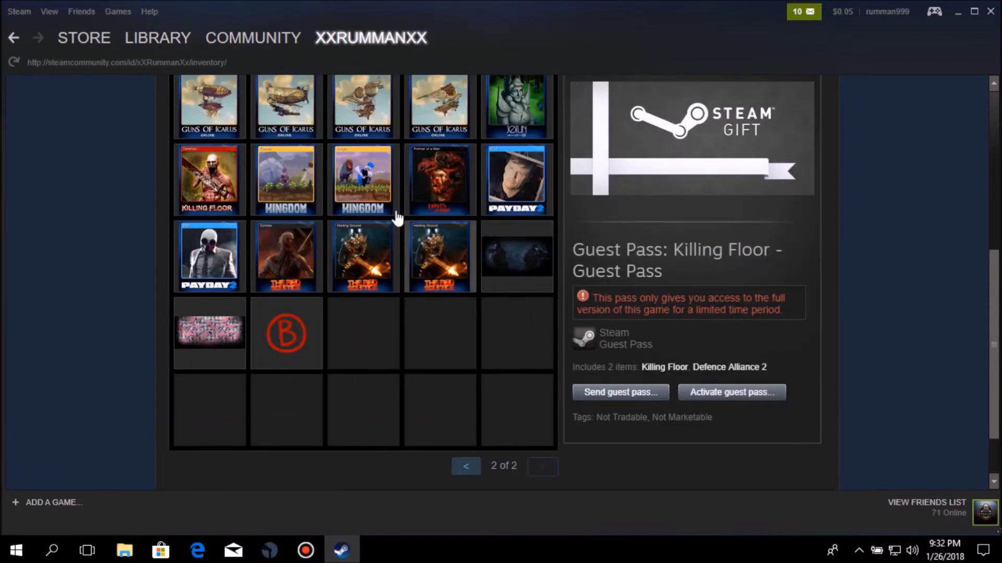
left_click(389, 172)
left_click(303, 241)
scroll(398, 212, "up", 1)
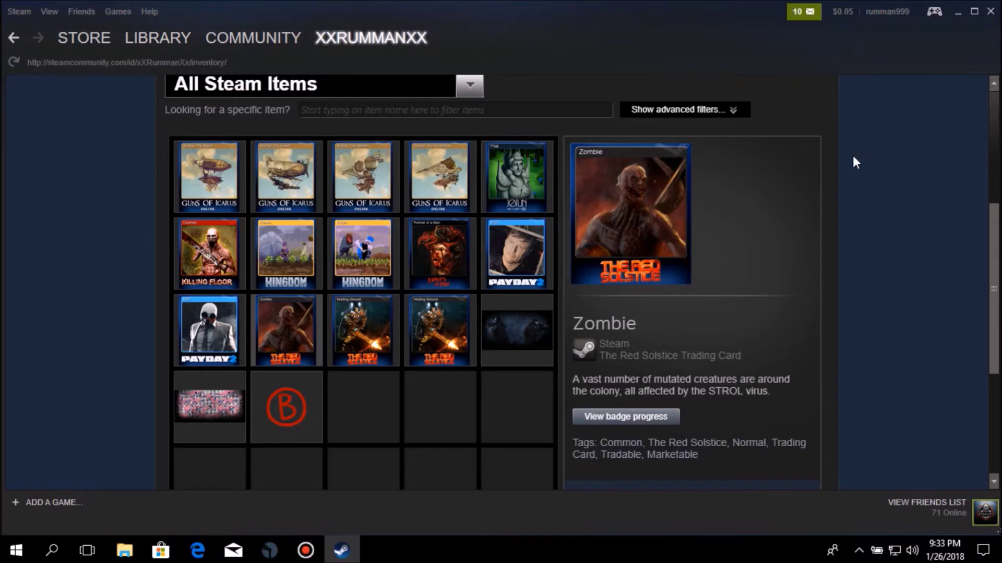
Clear the Steam and Idle Master windows away, and move the Steam Idle Master folder to an empty area of the desktop.
left_click(996, 14)
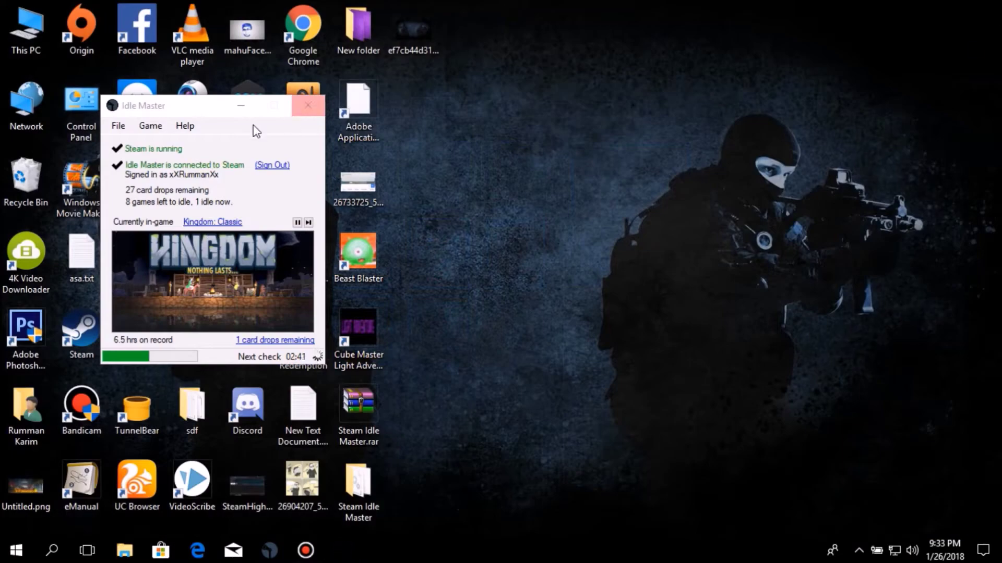
left_click(241, 107)
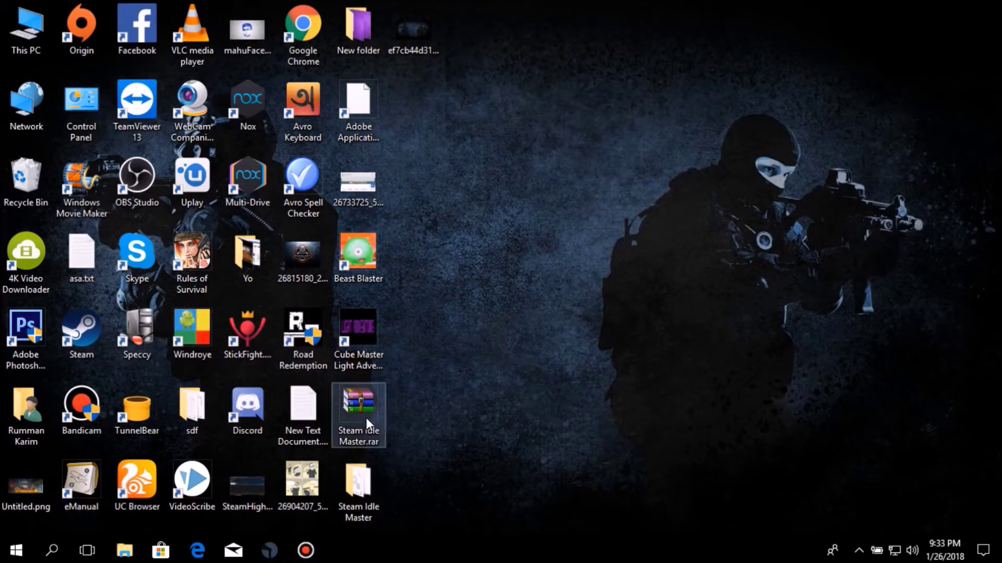
left_click_drag(365, 418, 547, 244)
Launch IdleMaster.exe from the Steam Idle Master folder, and close the folder window.
double_click(523, 264)
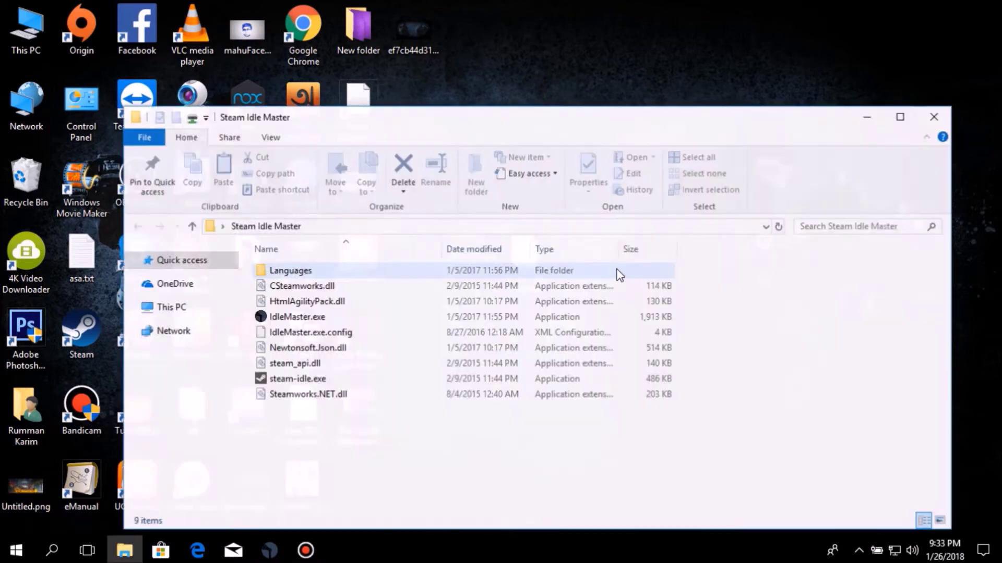
right_click(295, 319)
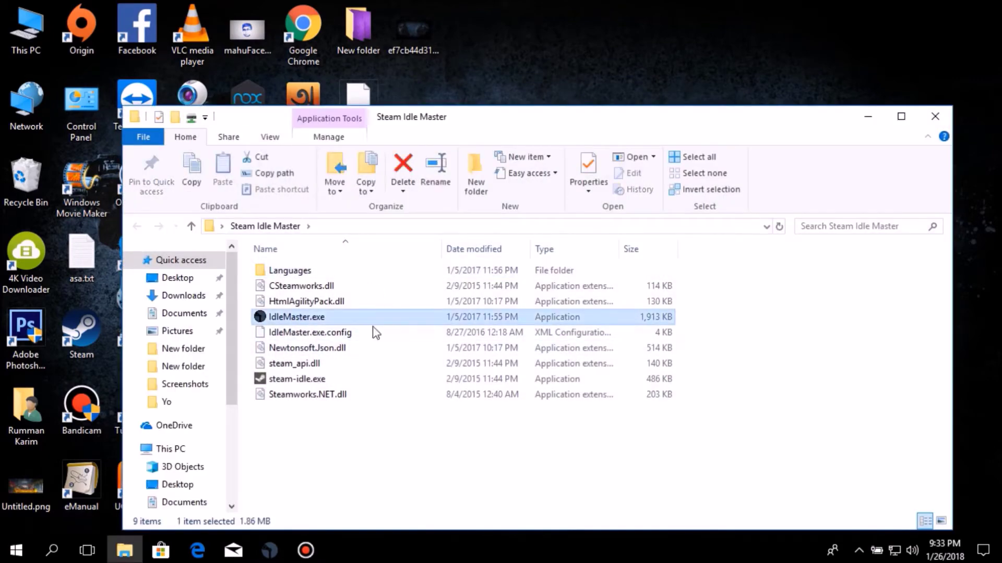
left_click(378, 176)
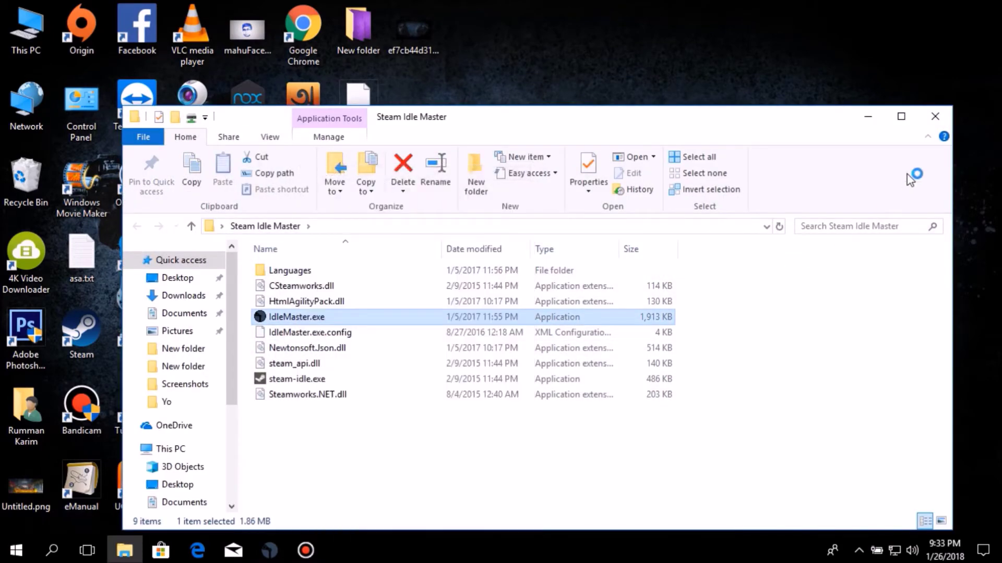
left_click(935, 116)
right_click(910, 18)
left_click(926, 60)
right_click(926, 52)
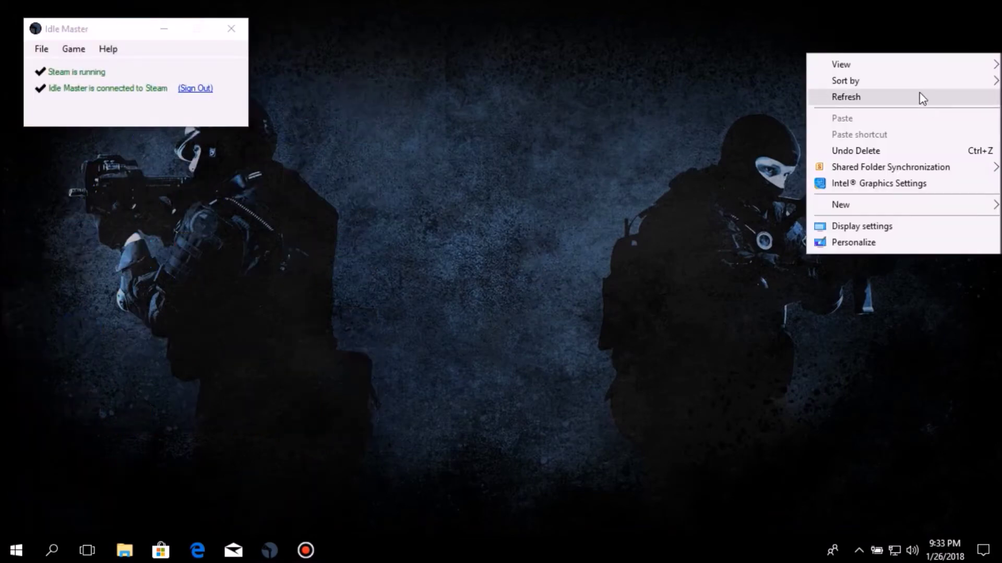
left_click(919, 96)
right_click(818, 40)
left_click(841, 85)
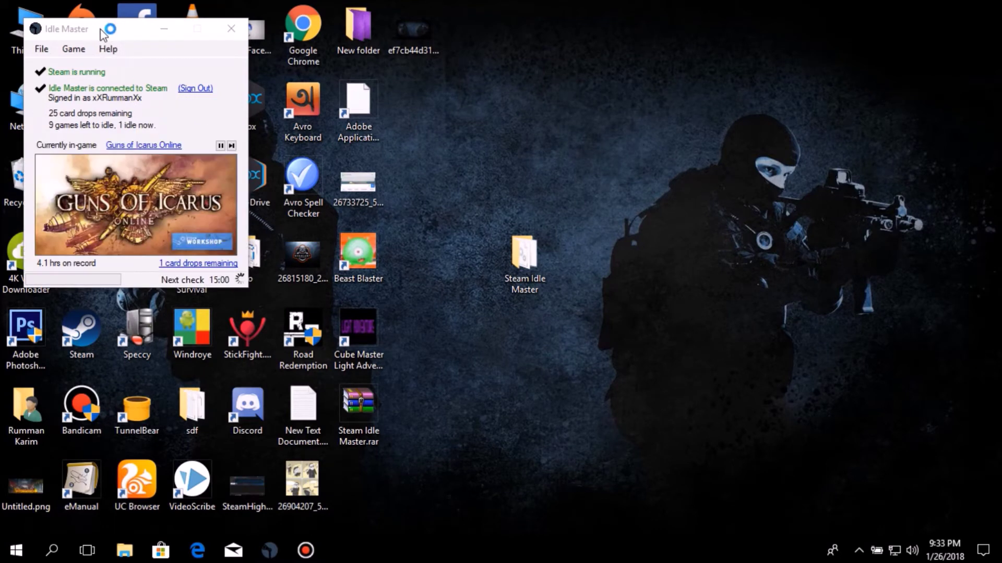
Move the Idle Master window nearer the middle of the desktop, and skip idling Guns of Icarus Online, Kingdom: Classic and PAYDAY 2.
left_click_drag(108, 33, 399, 41)
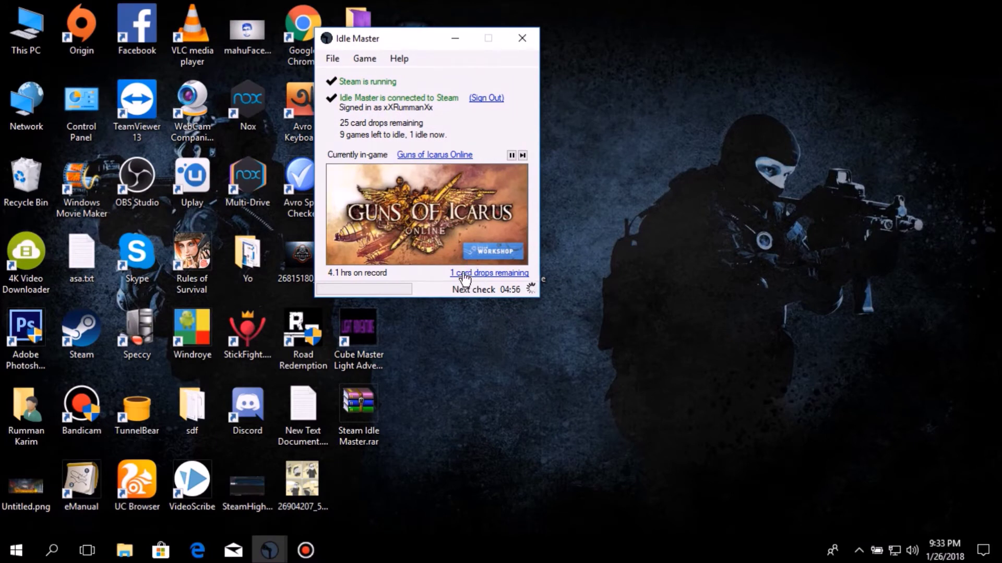
left_click(365, 59)
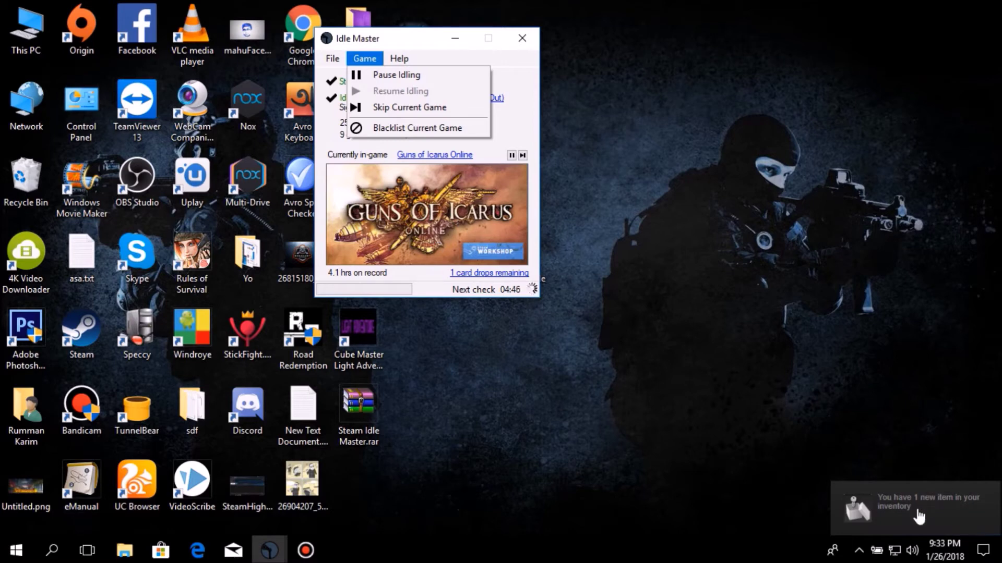
left_click(433, 108)
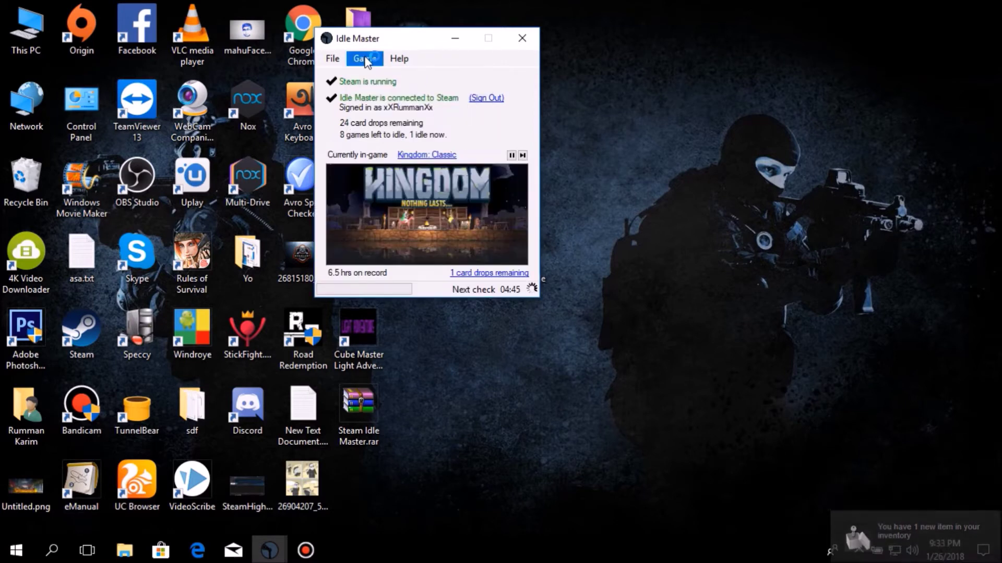
left_click(371, 59)
left_click(383, 108)
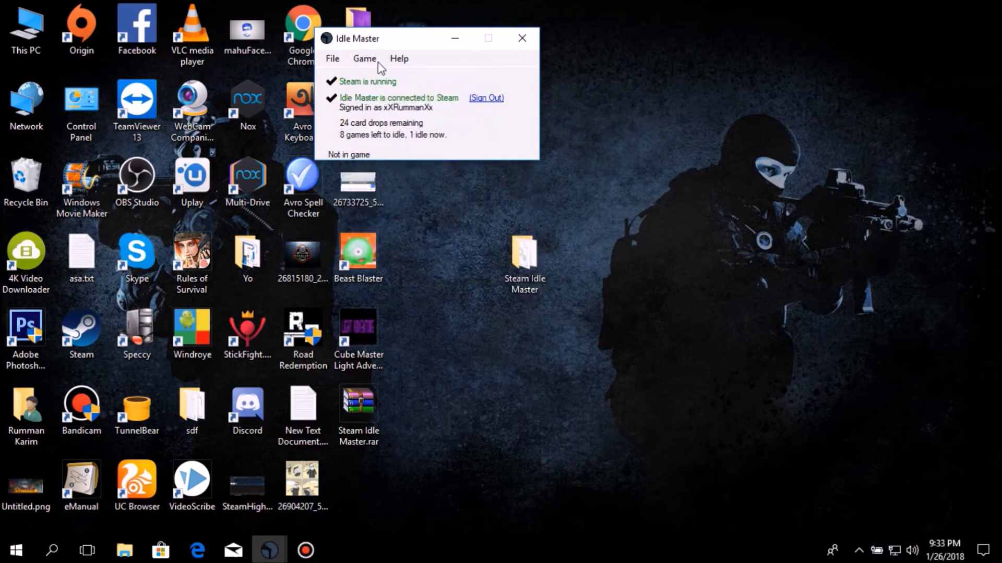
left_click(367, 59)
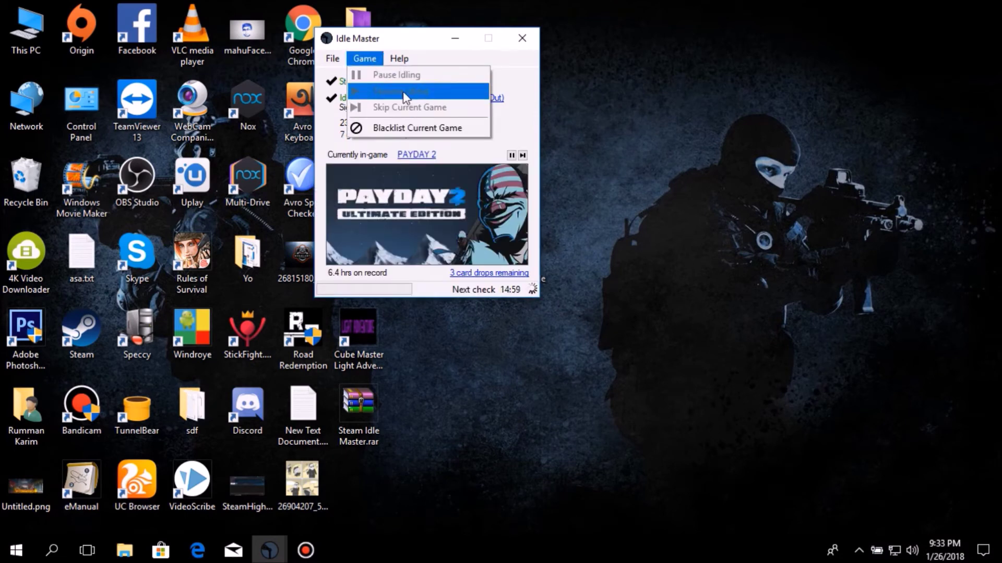
left_click(416, 105)
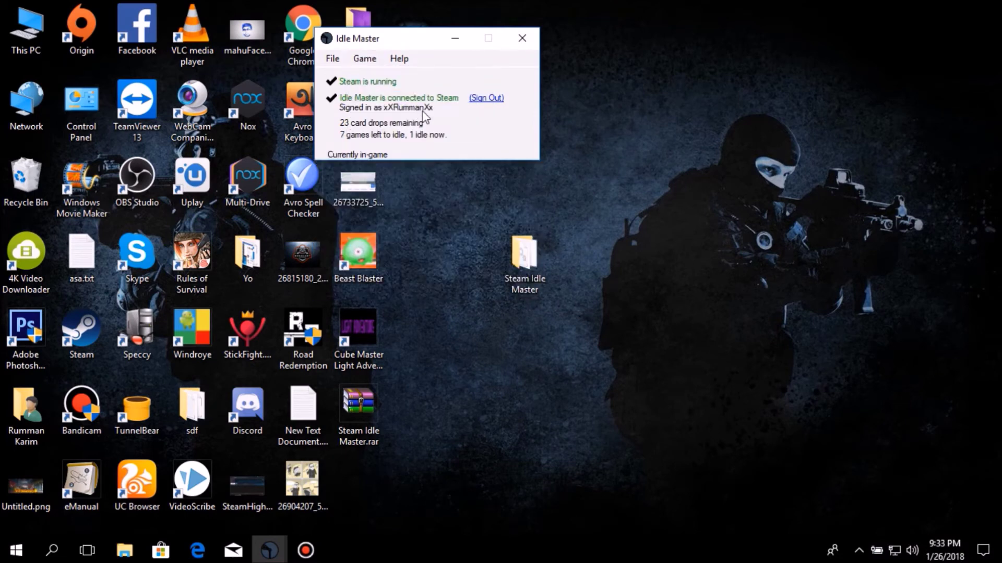
Skip idling Jotun: Valhalla Edition, Layers of Fear and Killing Floor in Idle Master.
left_click(374, 63)
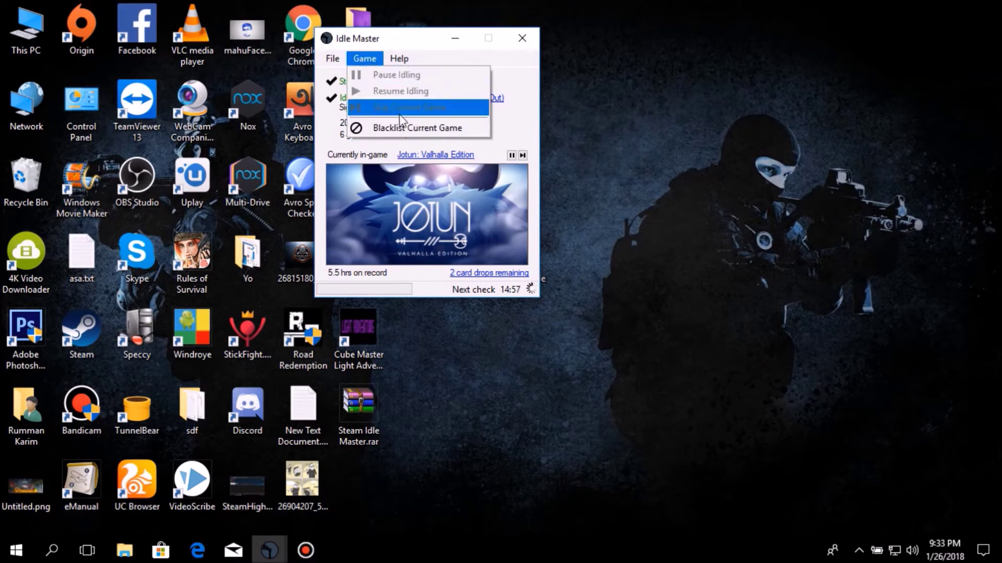
left_click(400, 129)
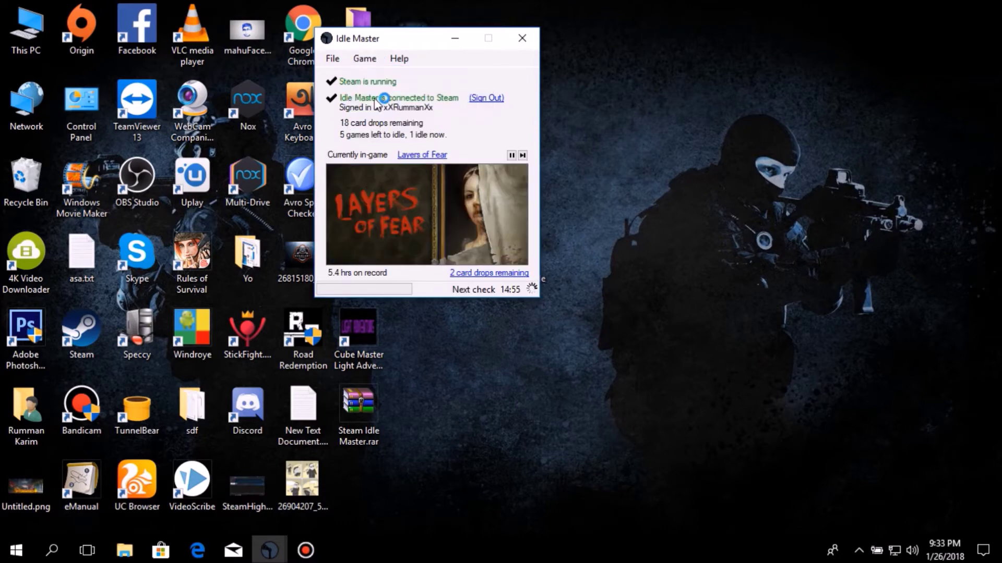
left_click(367, 60)
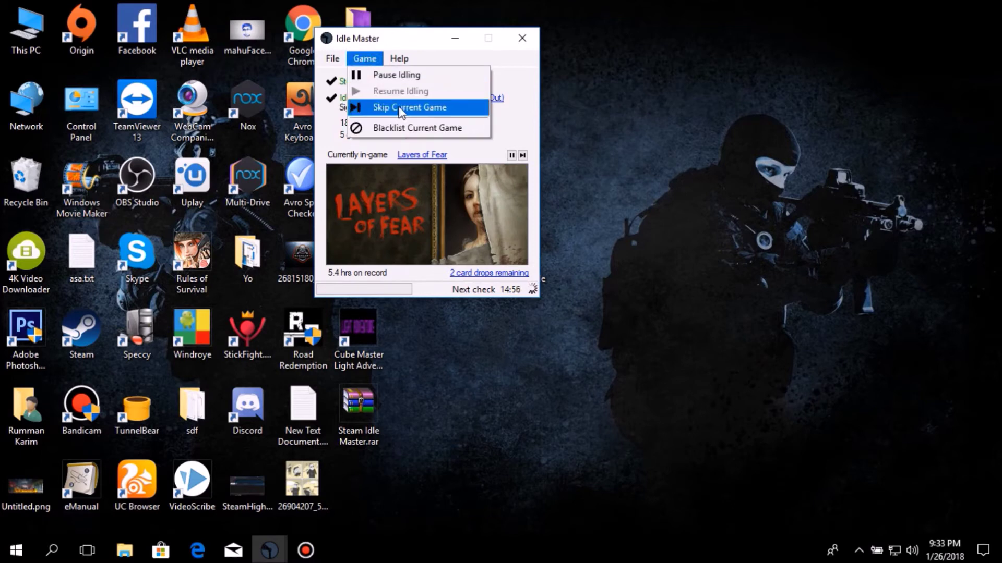
left_click(398, 107)
left_click(368, 62)
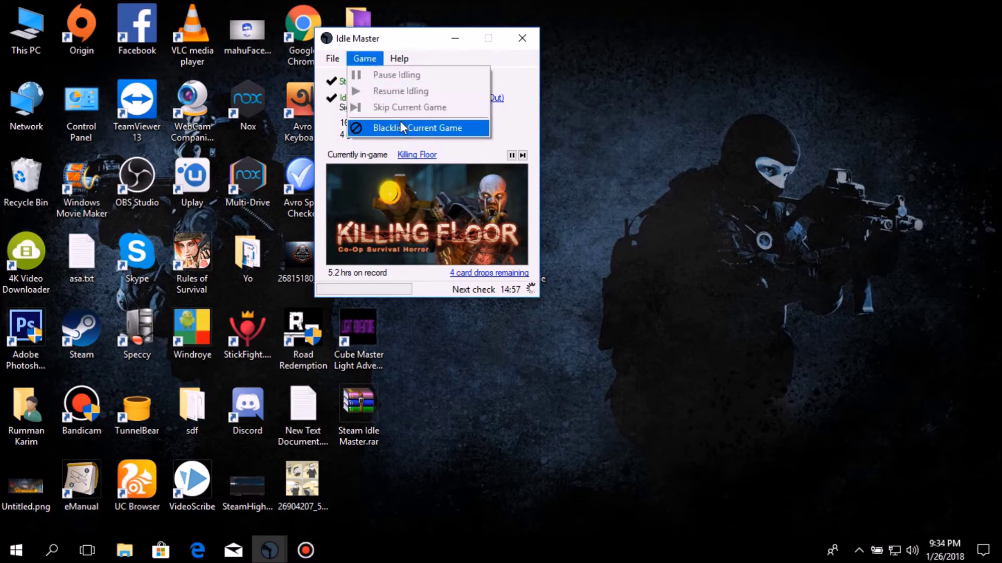
left_click(396, 108)
Skip idling Shadow Warrior, The Astral Hero and Zombie Boom in Idle Master.
left_click(373, 61)
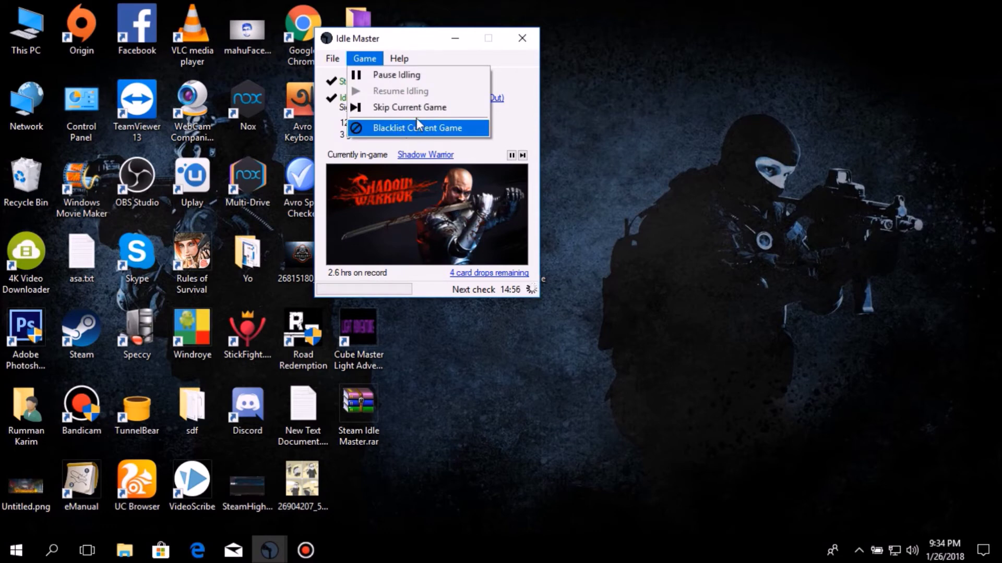
left_click(416, 125)
left_click(374, 58)
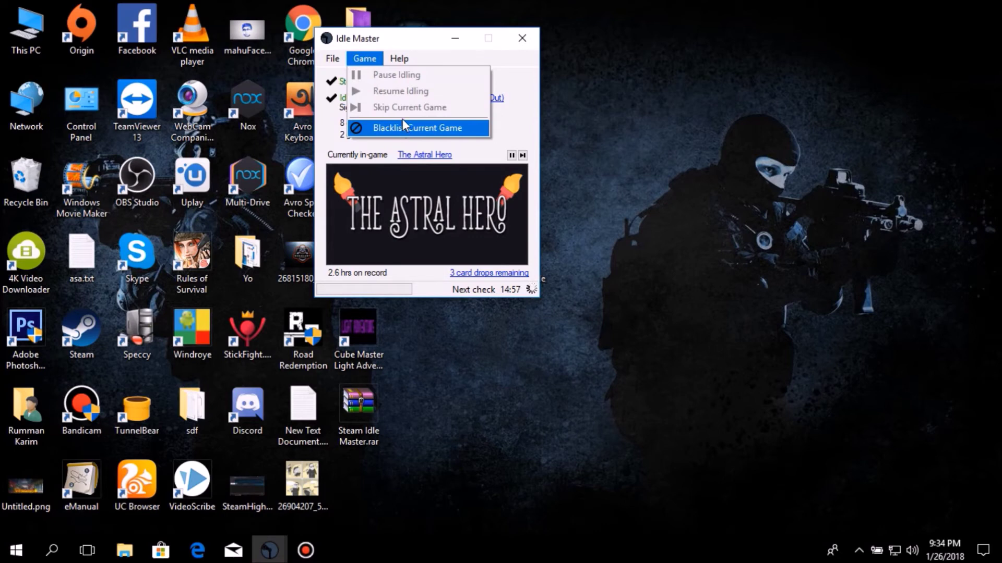
left_click(409, 107)
left_click(373, 59)
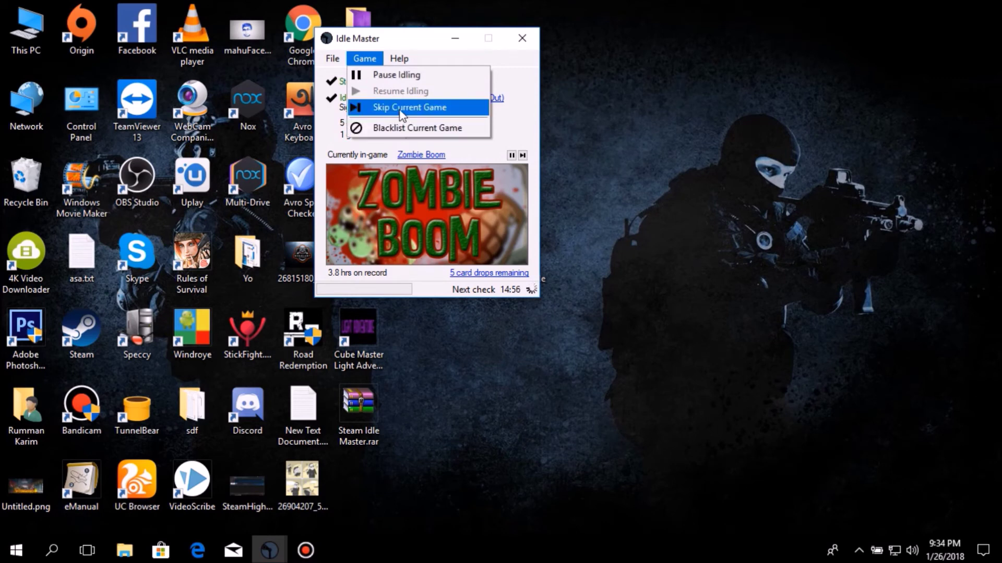
left_click(400, 108)
Close Idle Master and reopen the Steam client window.
left_click(517, 37)
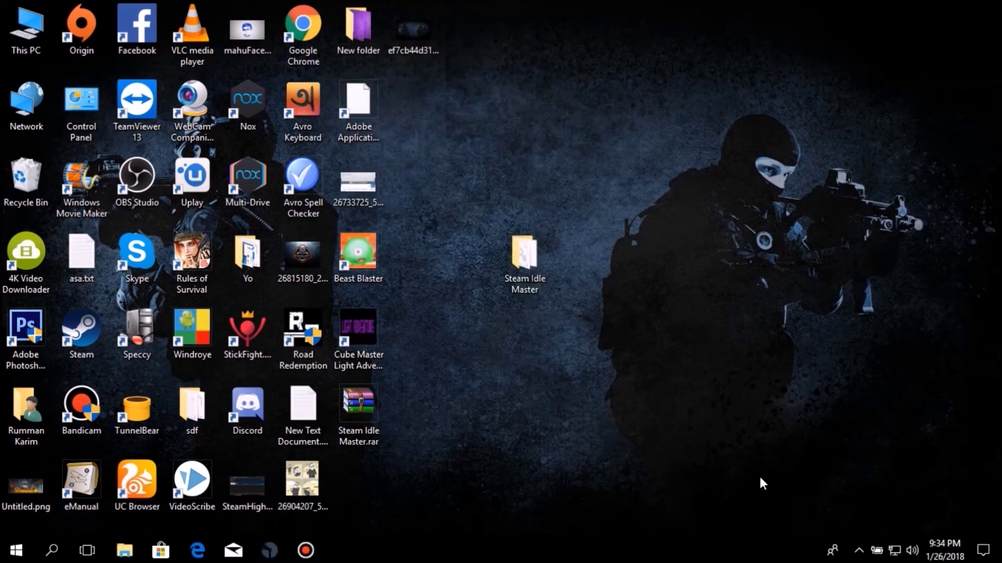
left_click(847, 525)
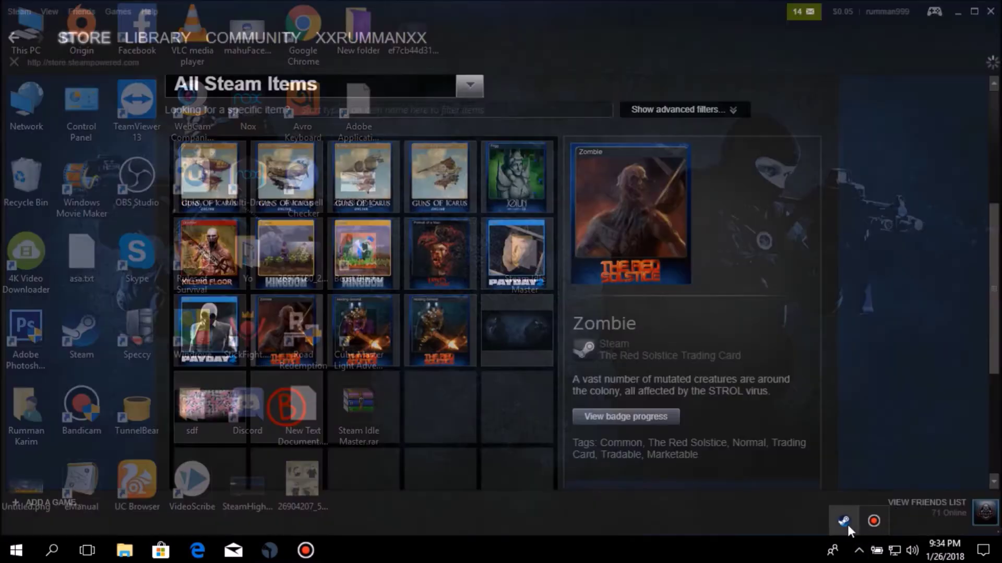
Open the account's item inventory page in the Steam client.
mouse_move(417, 39)
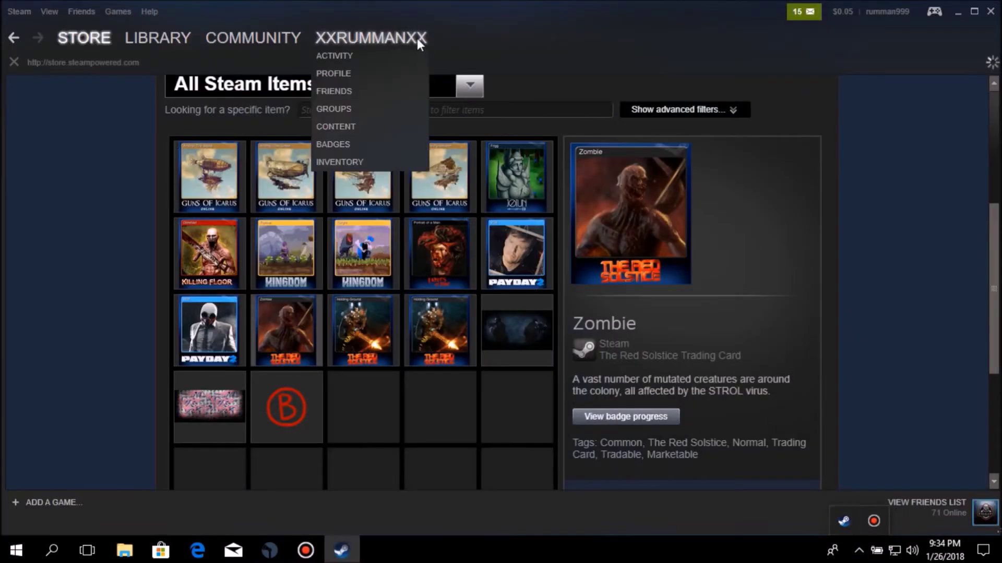
left_click(367, 161)
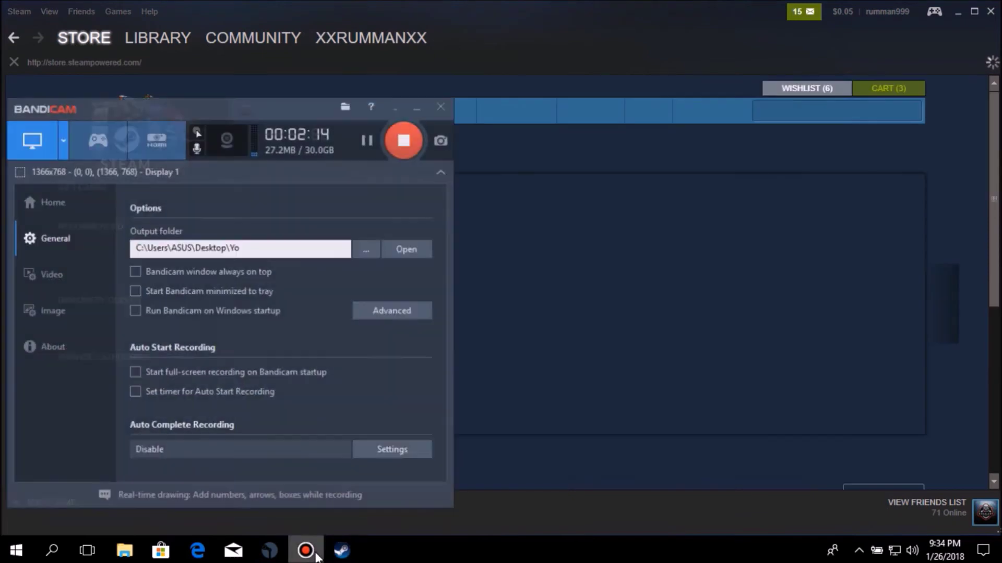
mouse_move(371, 39)
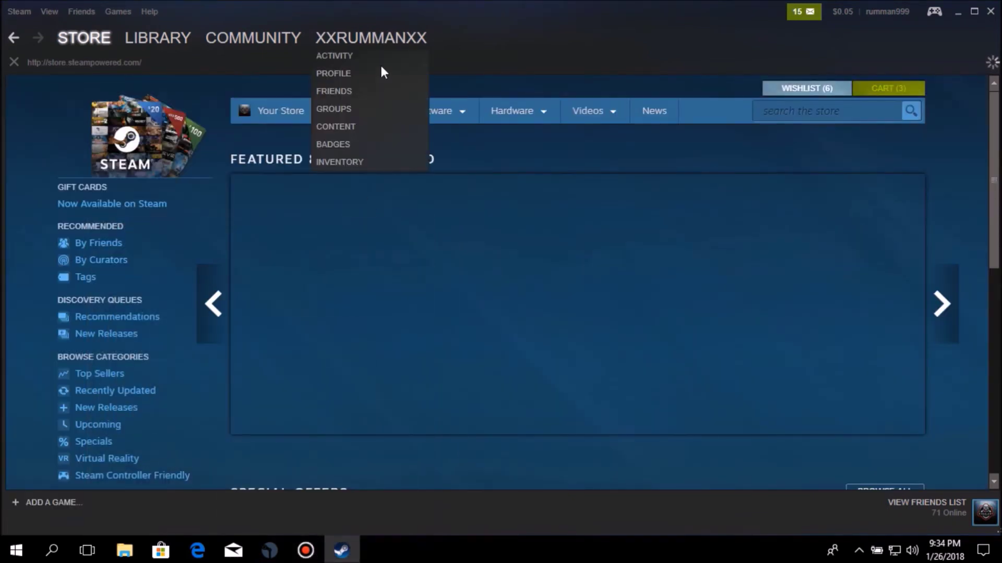
left_click(365, 158)
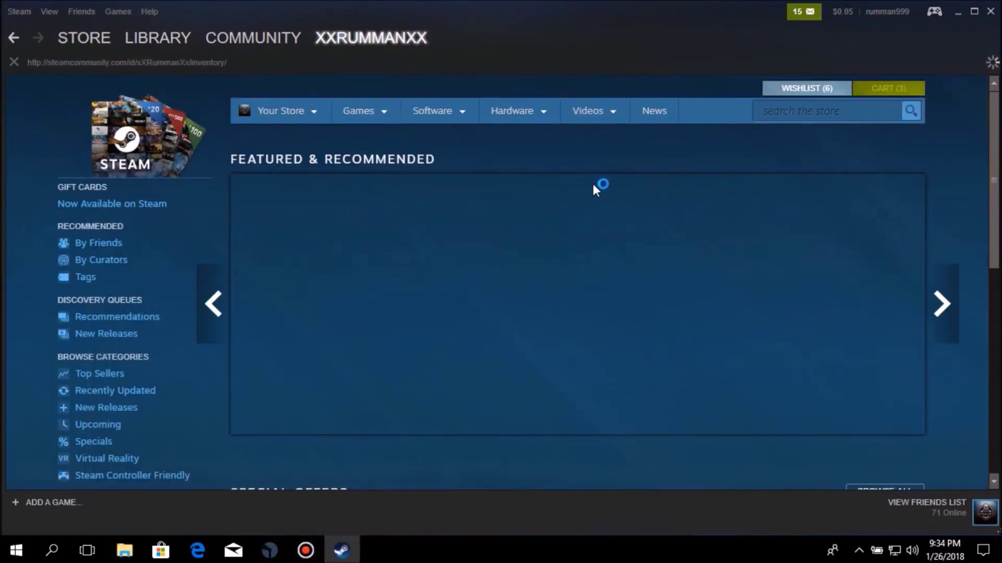
Open the new inventory items from the Steam notifications, and dismiss the new items list.
left_click(806, 12)
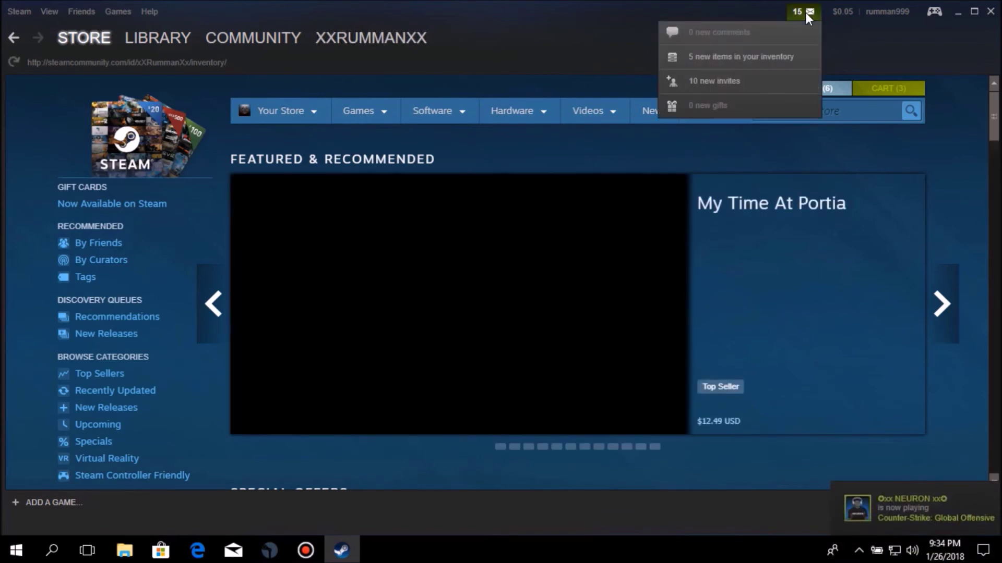
left_click(751, 56)
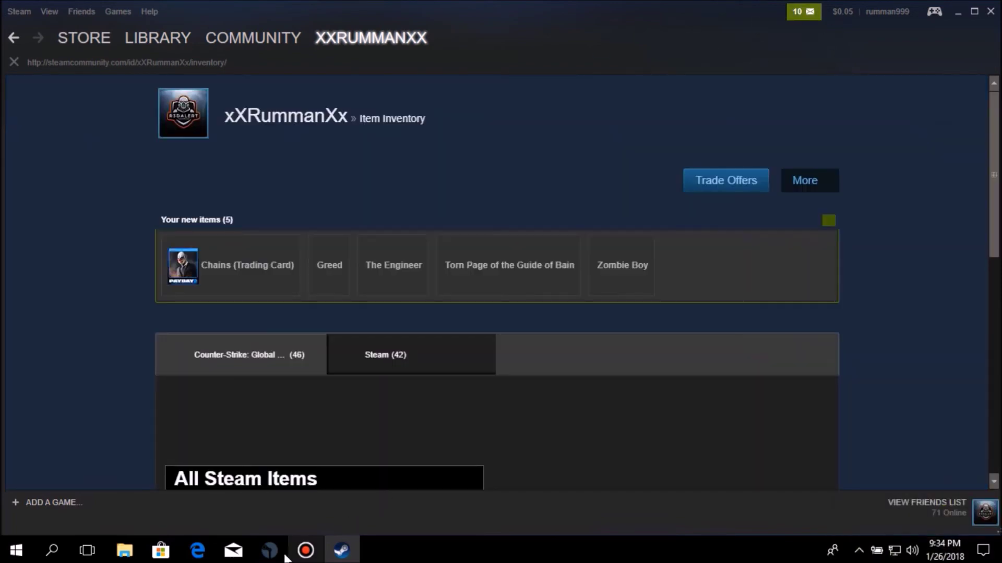
mouse_move(270, 550)
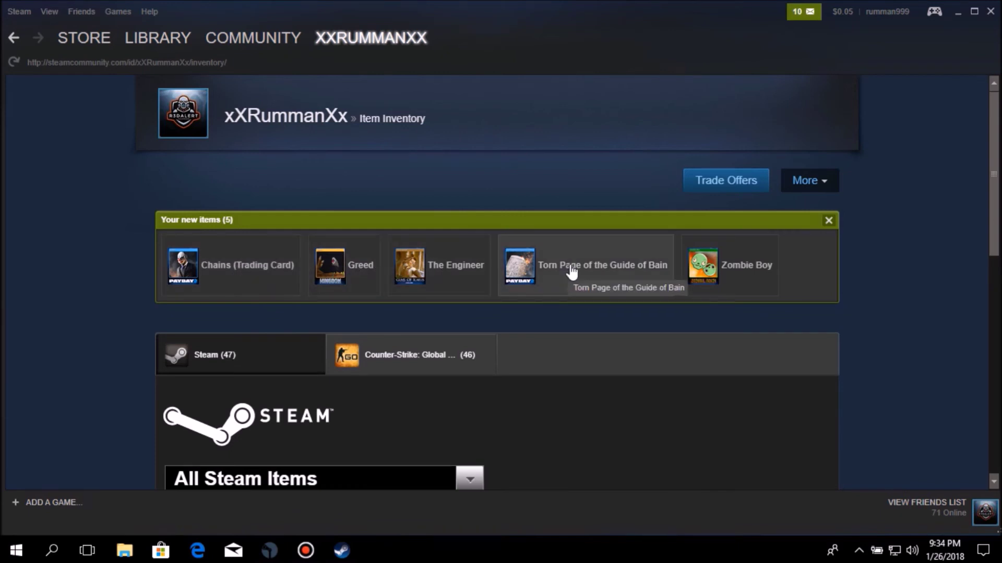
left_click(828, 220)
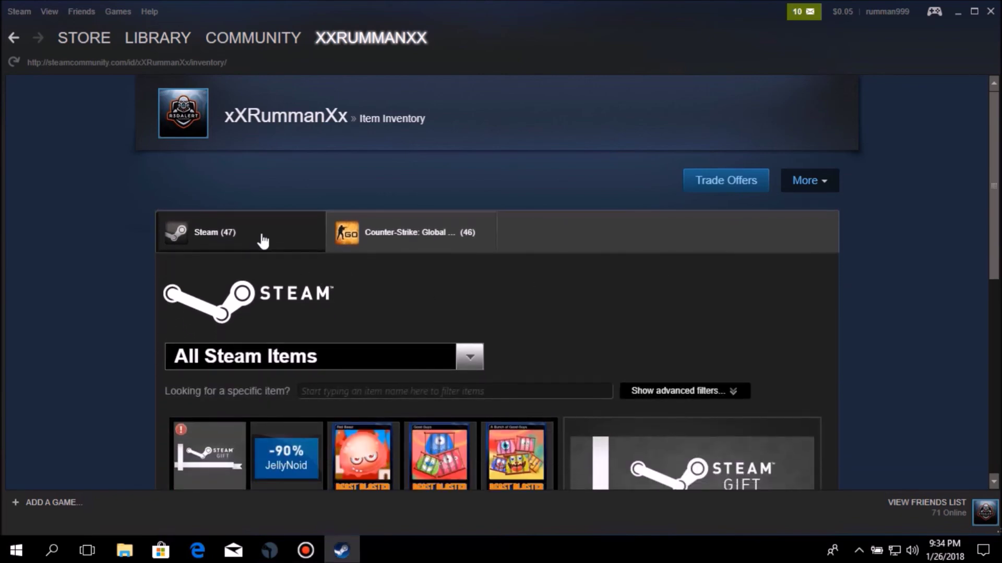
Look through the trading cards on the second page of the Steam items, and return to the first page.
scroll(313, 292, "down", 8)
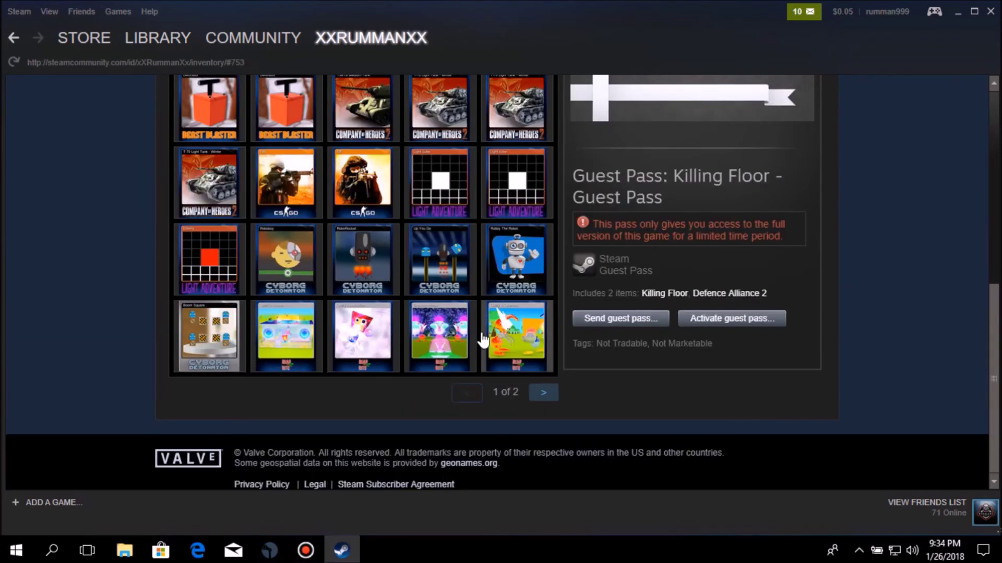
left_click(543, 393)
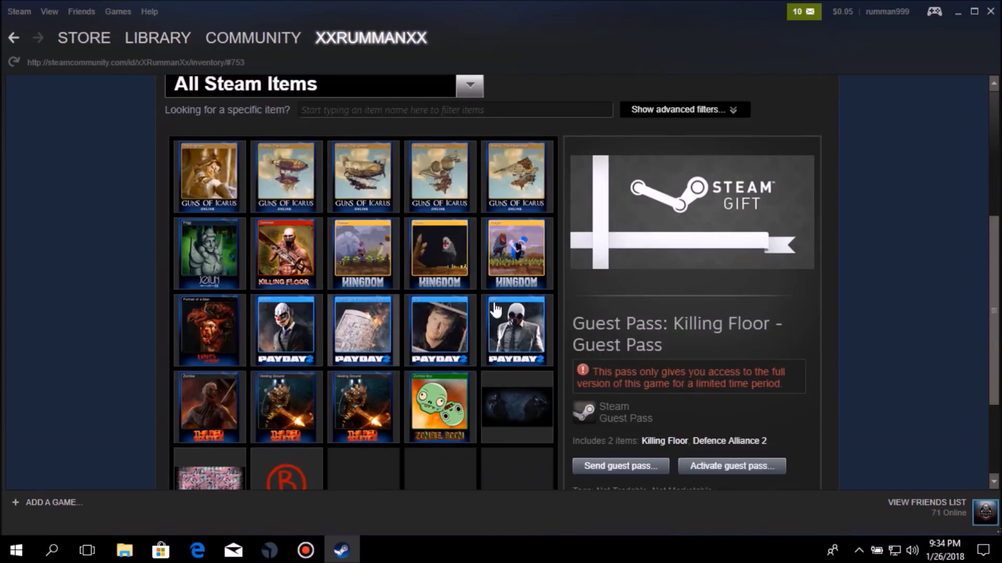
scroll(493, 313, "down", 3)
left_click(466, 396)
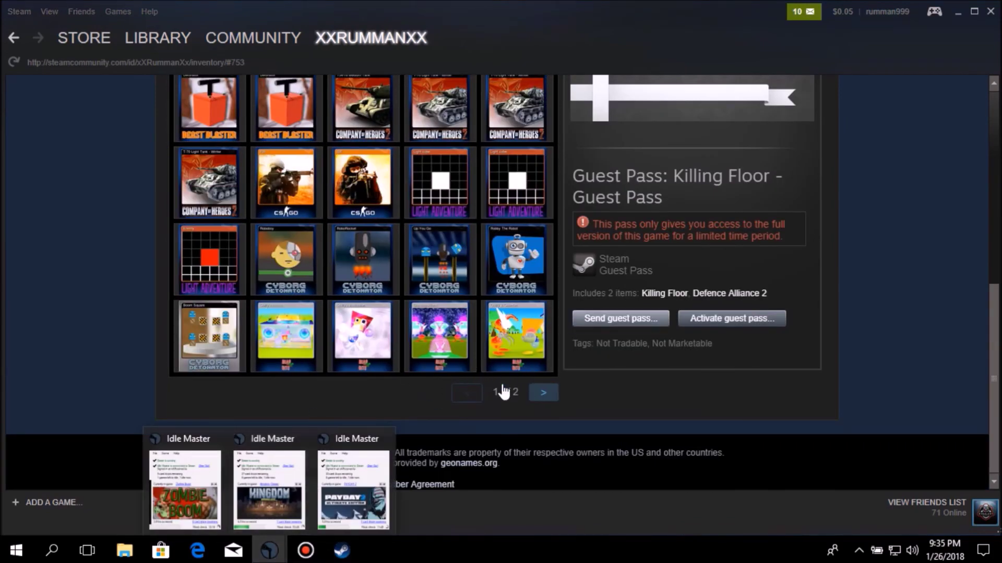
Bring up the Idle Master window for PAYDAY 2, and clear the Steam and Idle Master windows off the desktop.
left_click(340, 479)
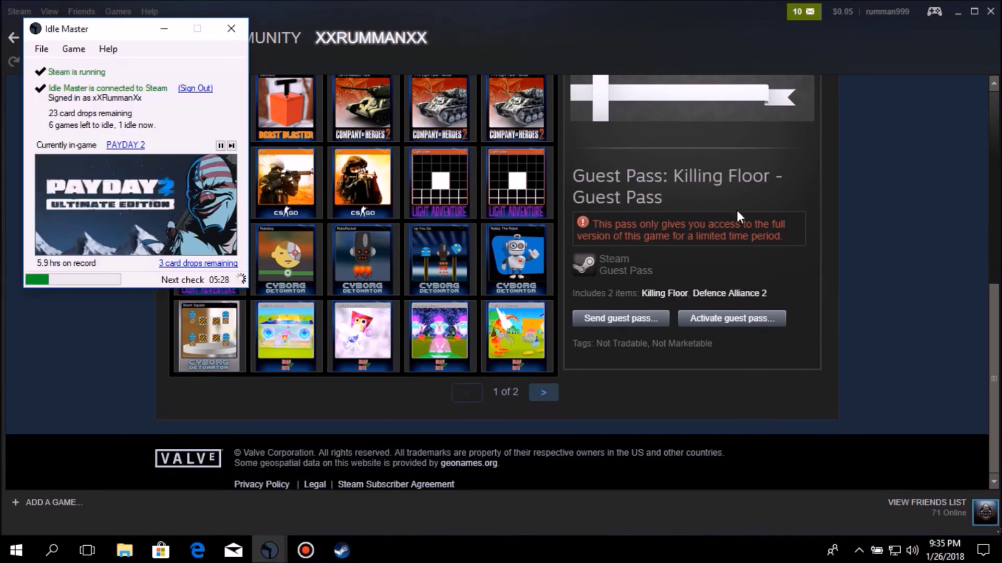
left_click(872, 164)
scroll(886, 136, "up", 3)
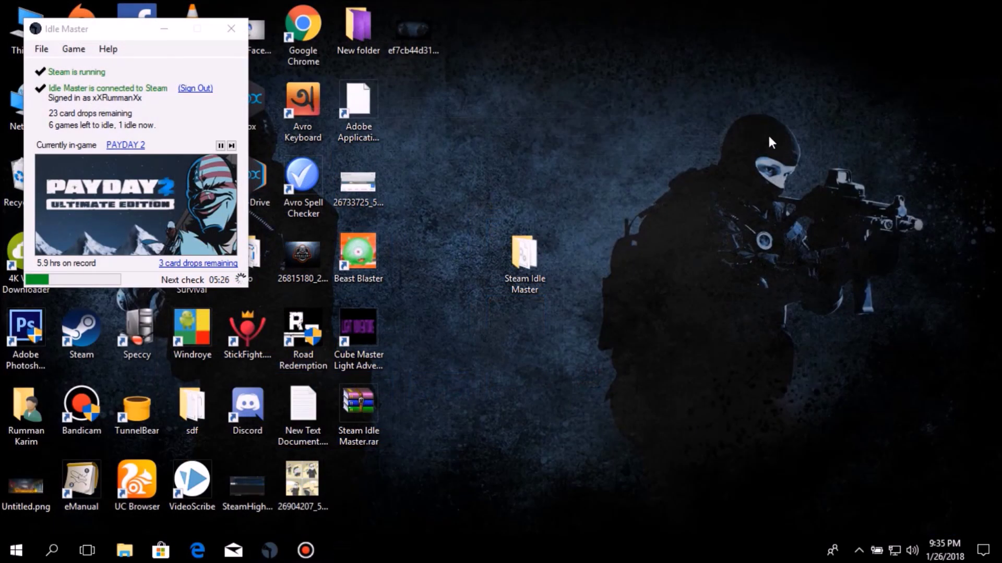
right_click(768, 133)
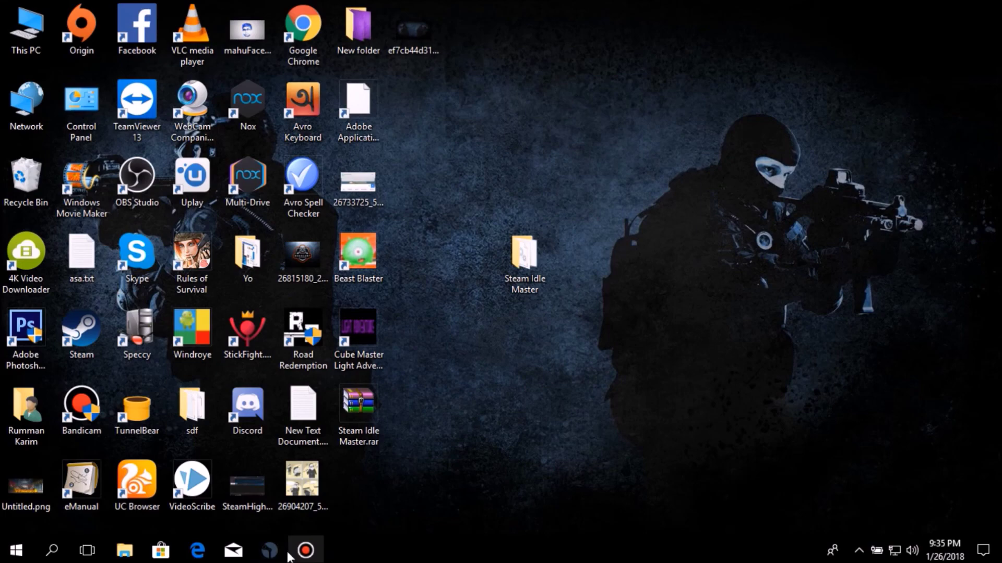